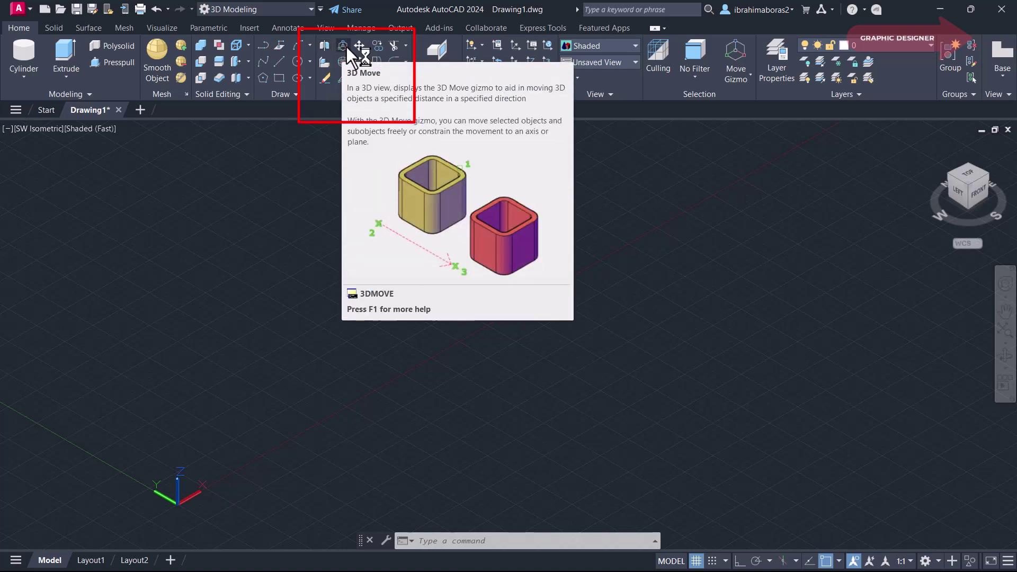
Draw a solid cylinder by picking its base centre, radius and height on screen.
click(23, 56)
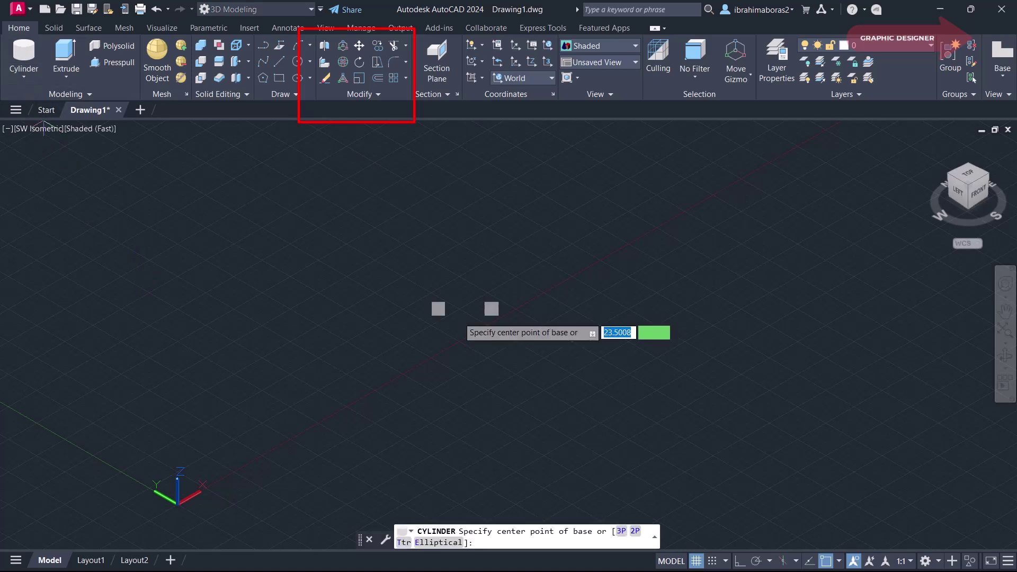
click(345, 309)
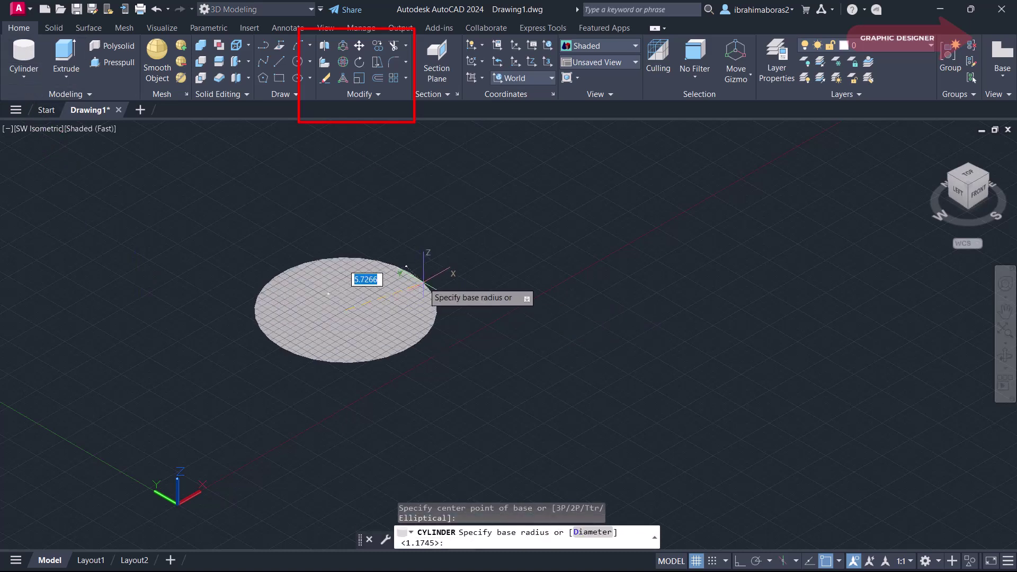
click(380, 300)
click(372, 212)
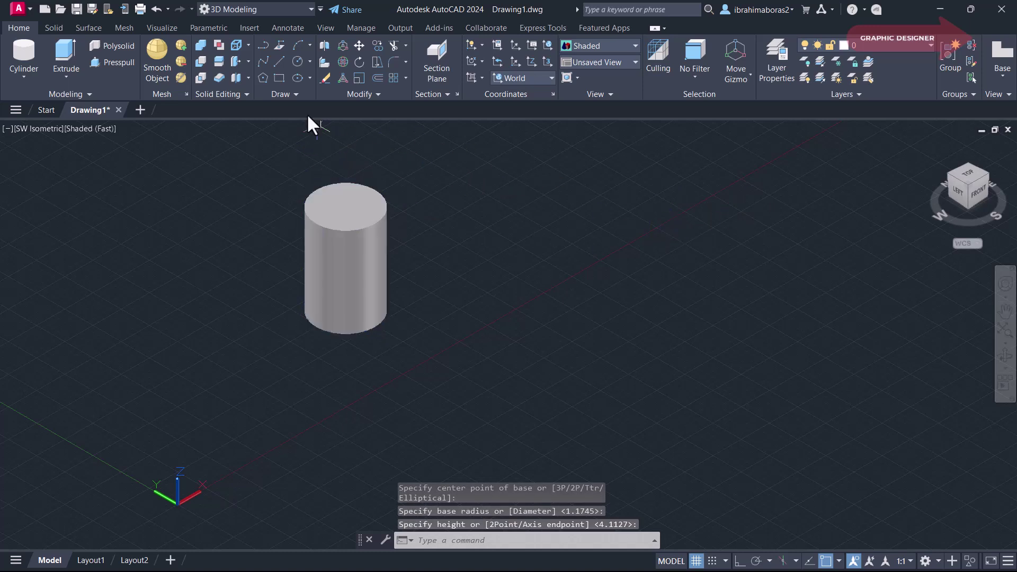
click(342, 45)
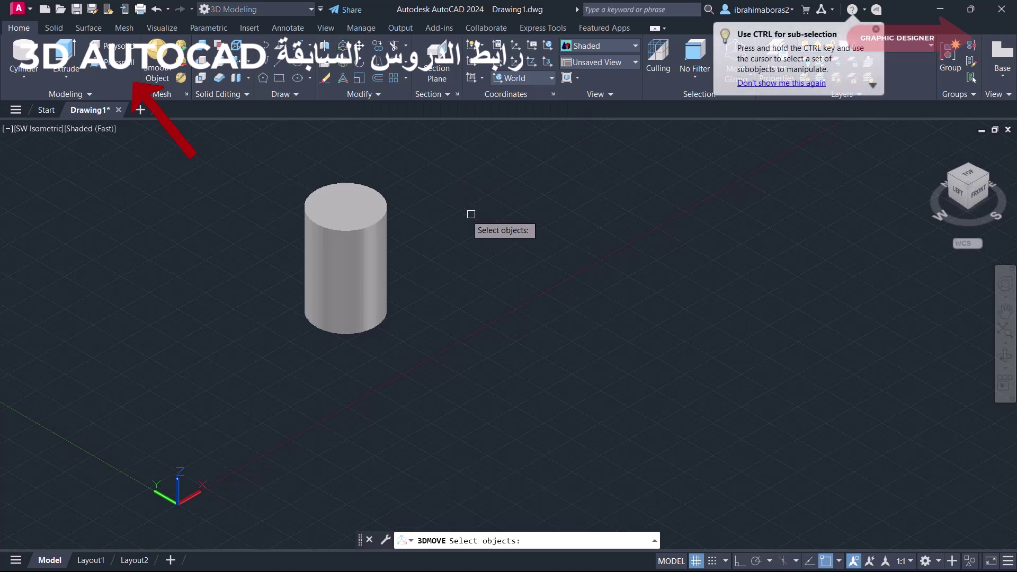
click(377, 217)
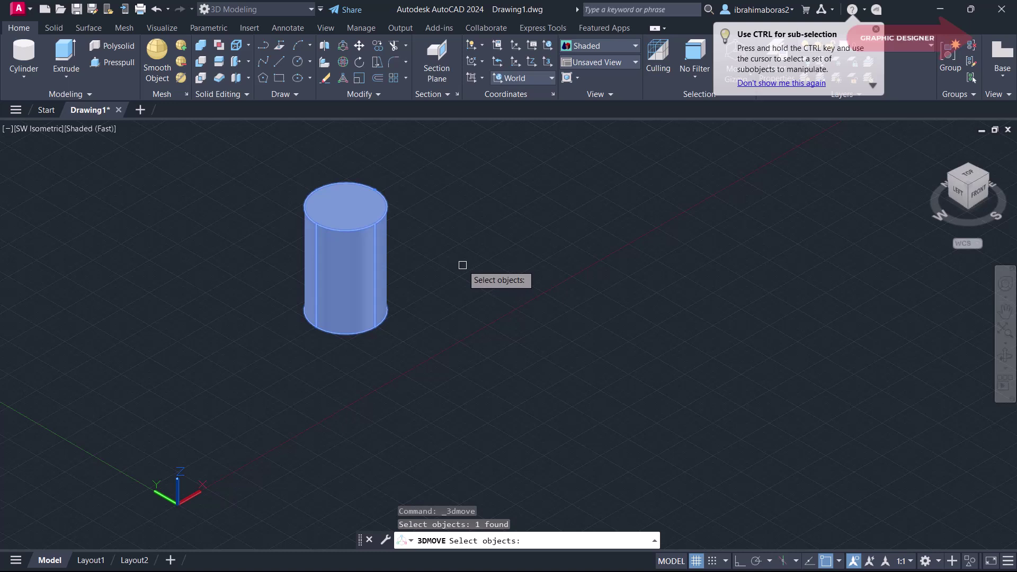
key(Return)
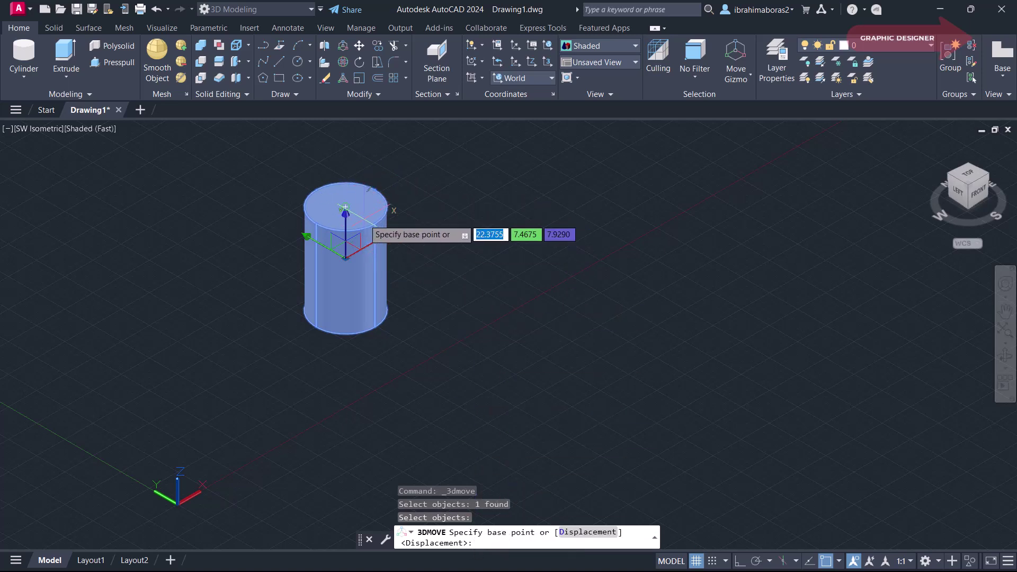
click(345, 207)
text(20)
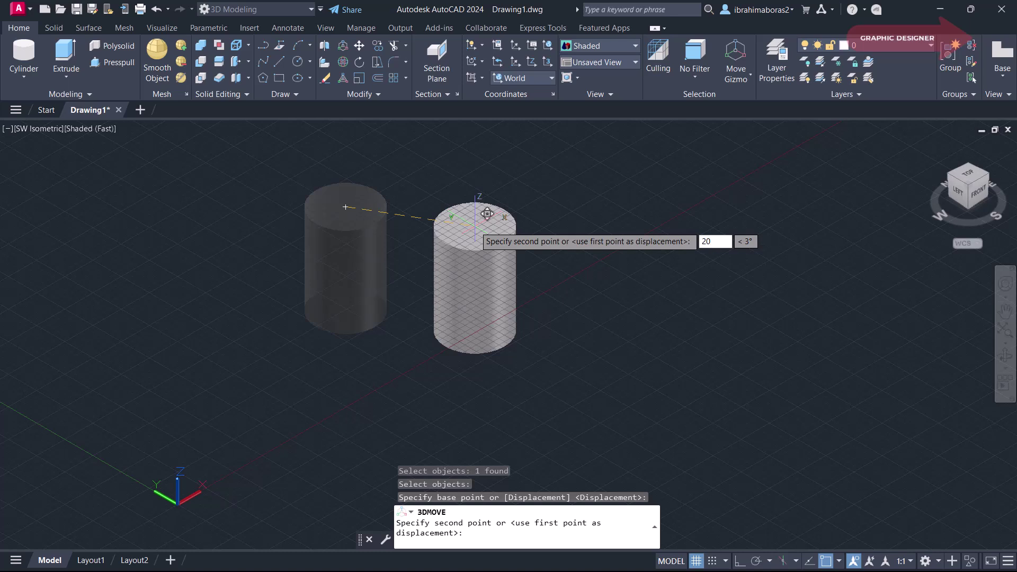
key(Tab)
text(45)
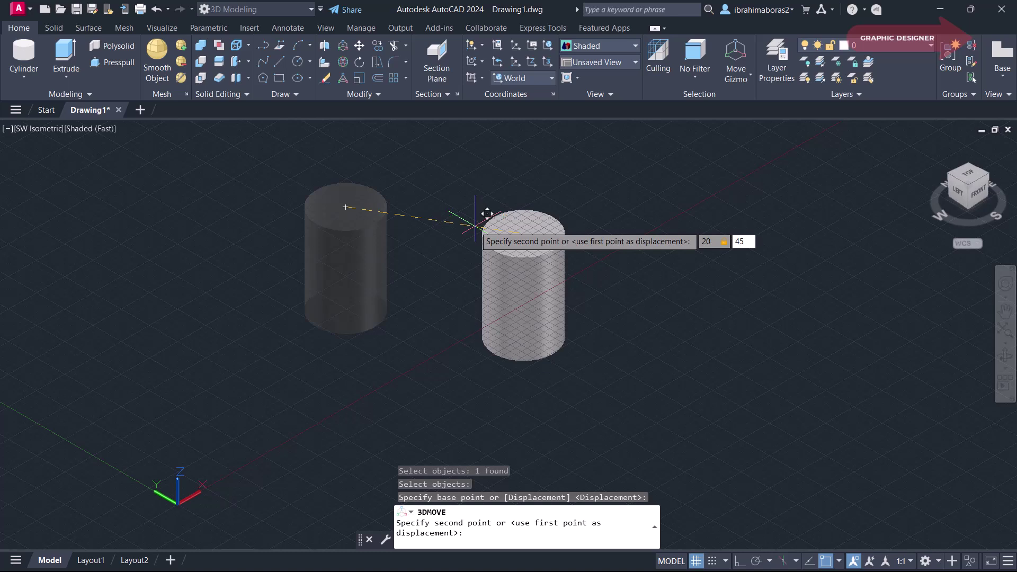
key(Return)
middle_drag(475, 225, 520, 349)
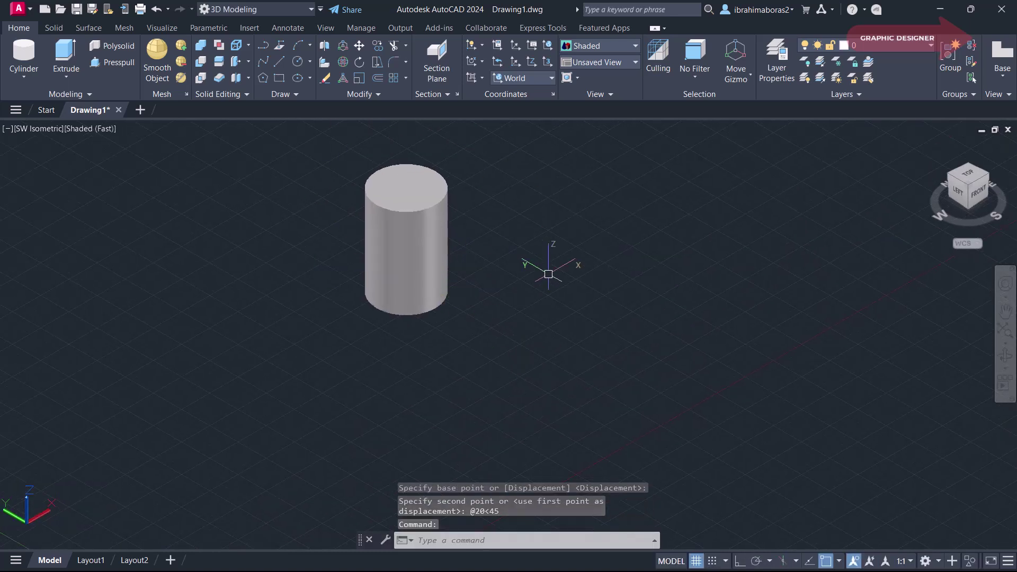
With 3D Move, drag the cylinder to a new position along the gizmo's X axis.
click(342, 46)
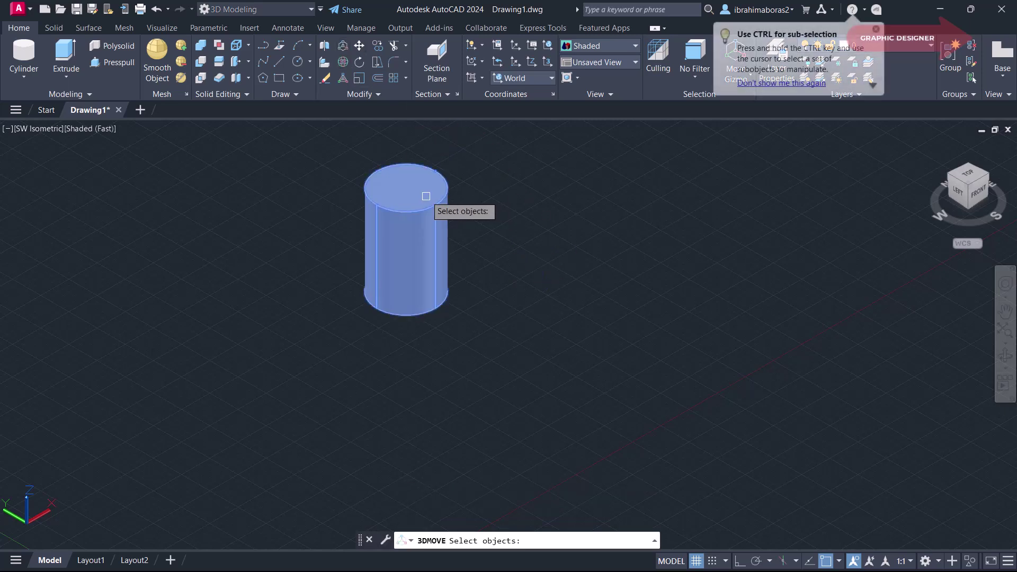
click(426, 196)
key(Return)
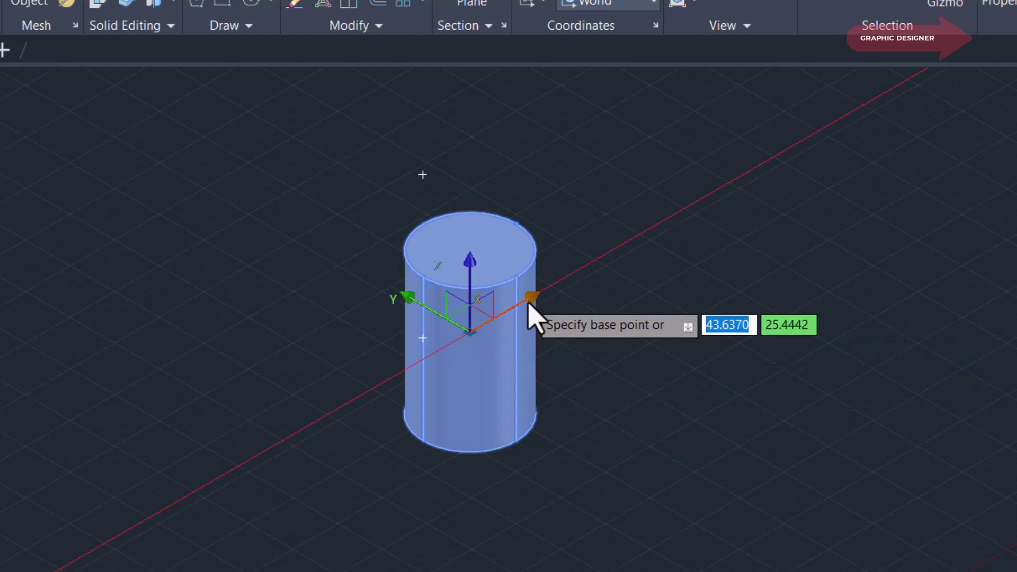
click(523, 318)
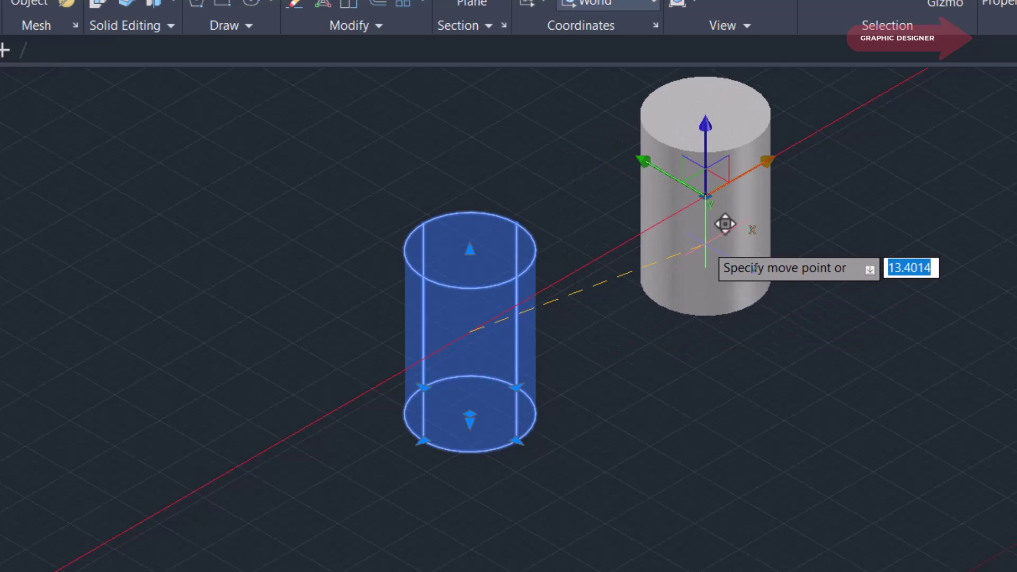
click(518, 331)
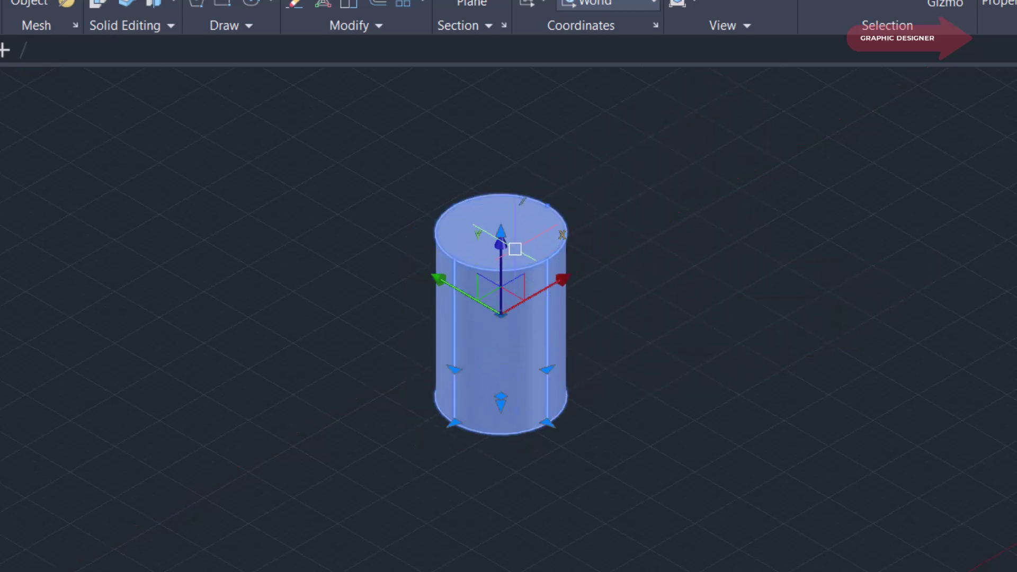
Move the cylinder along Y, then drop it along Z and undo that Z move.
click(474, 303)
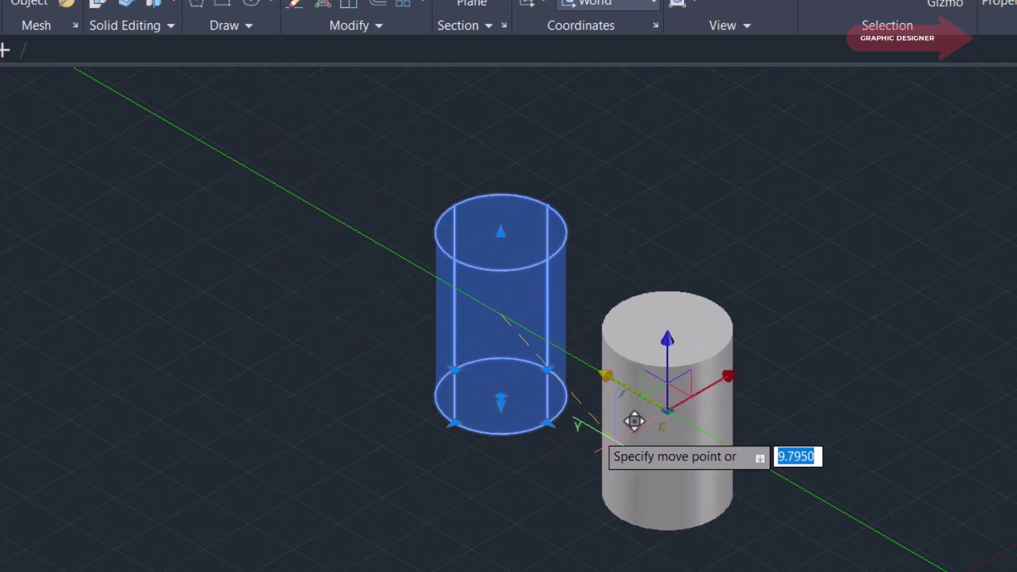
click(294, 289)
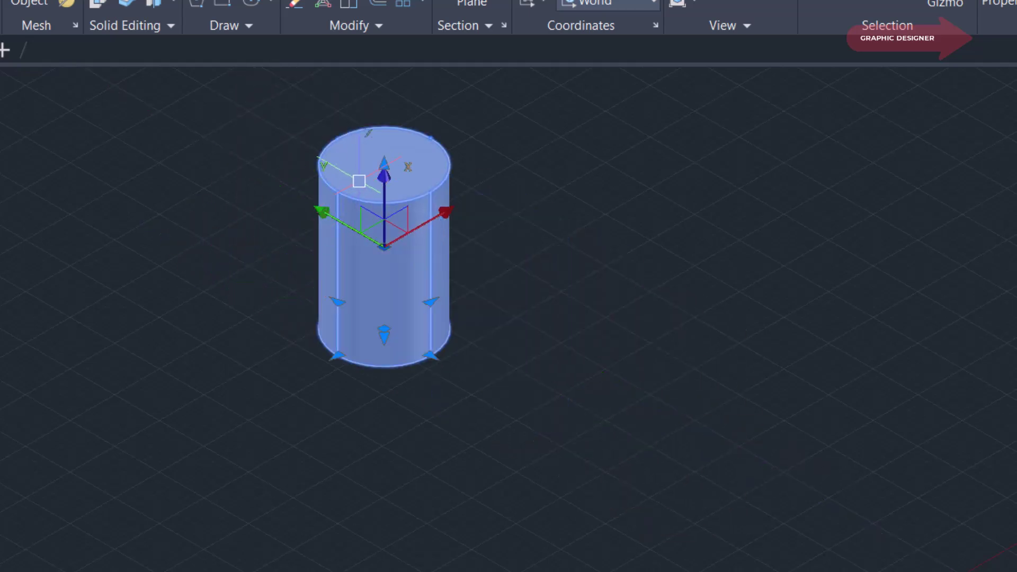
click(382, 213)
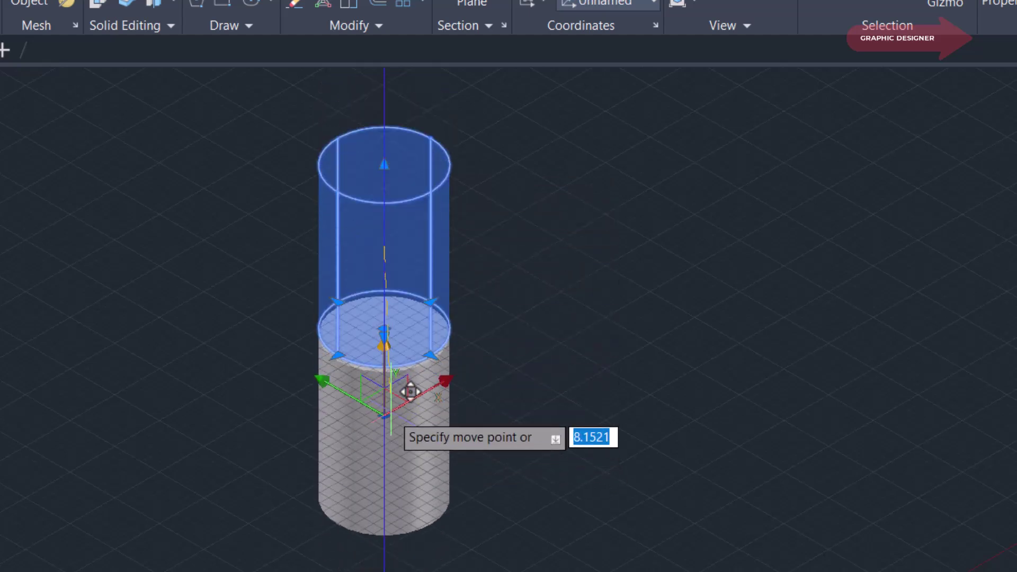
click(410, 406)
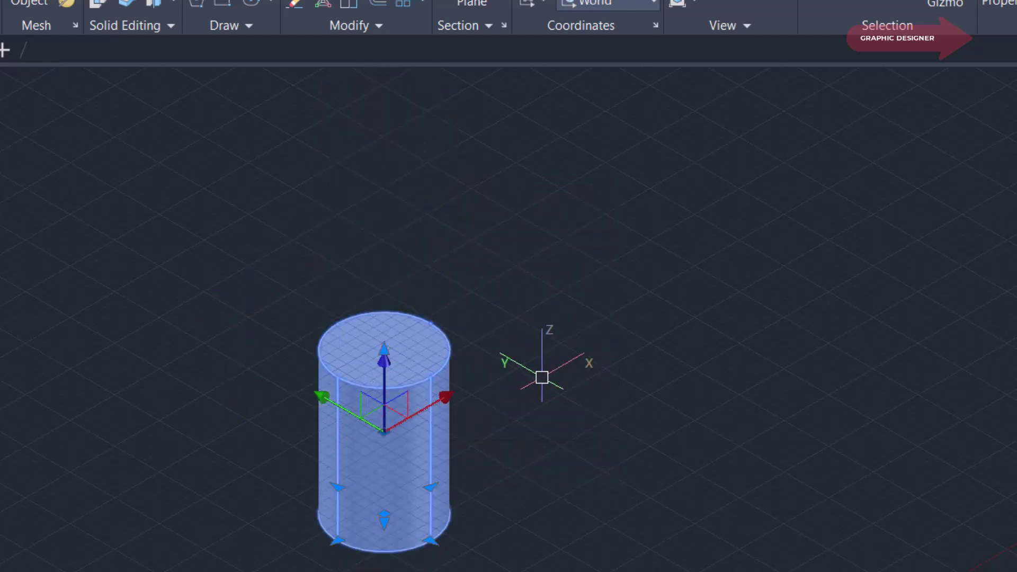
key(ctrl+z)
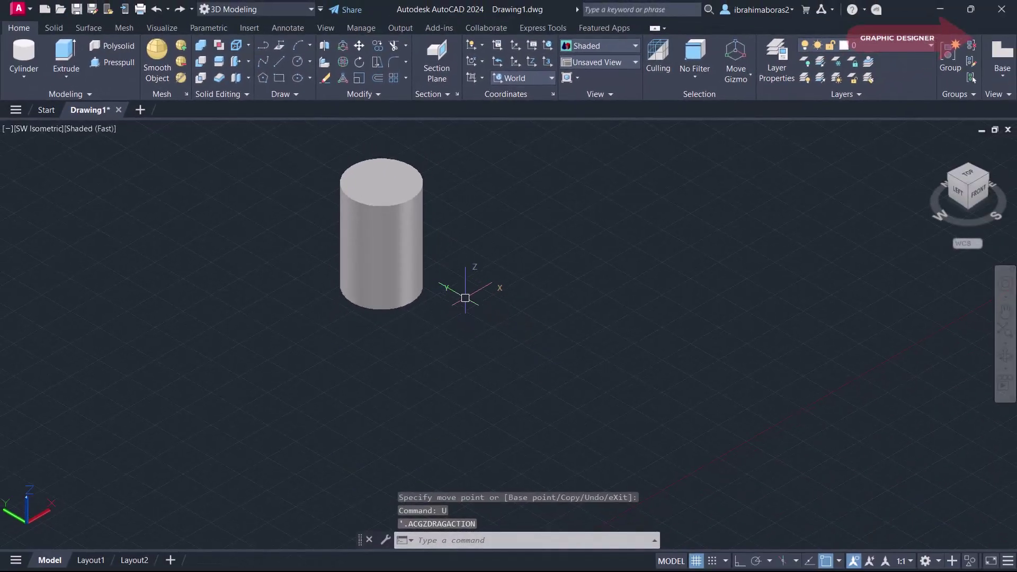
Displace the cylinder by 10,10,10 with 3D Move and recentre it in view.
click(344, 46)
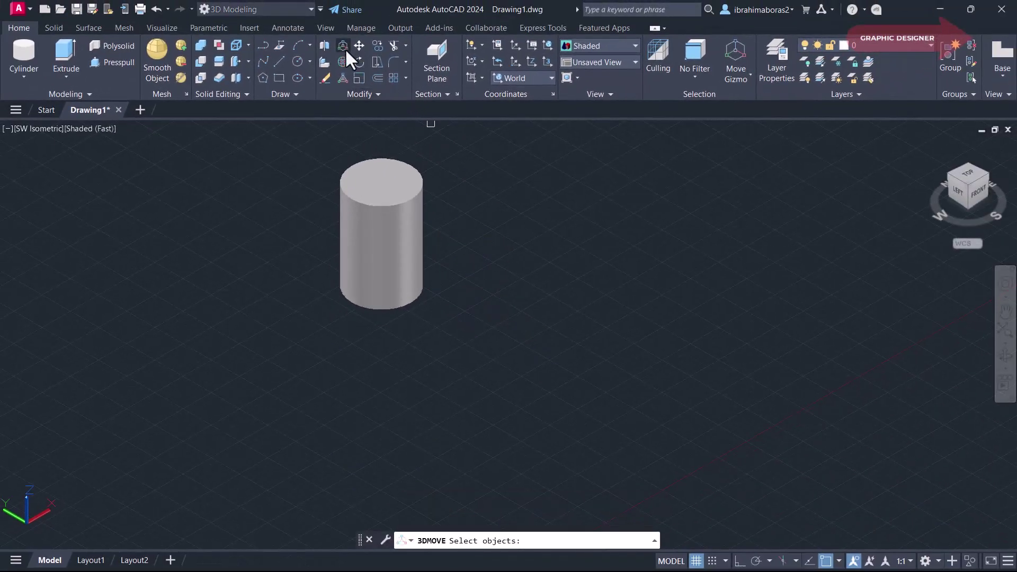
click(412, 232)
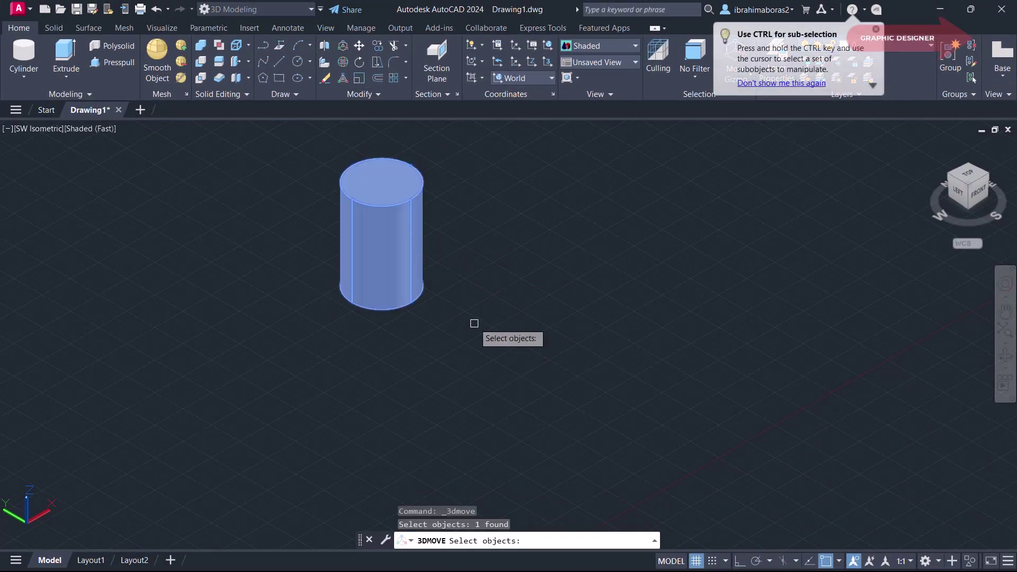
key(Return)
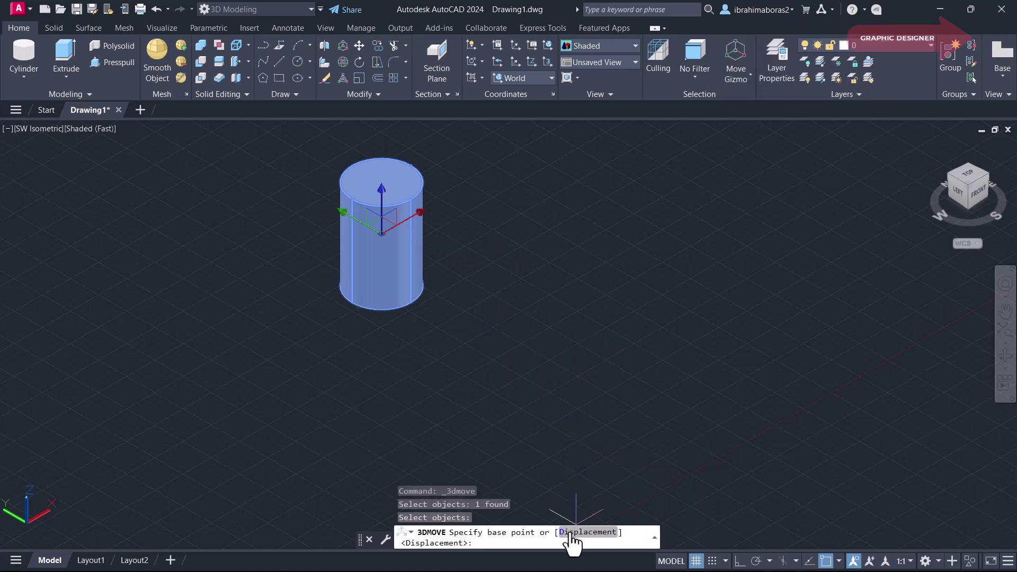
click(603, 533)
text(10)
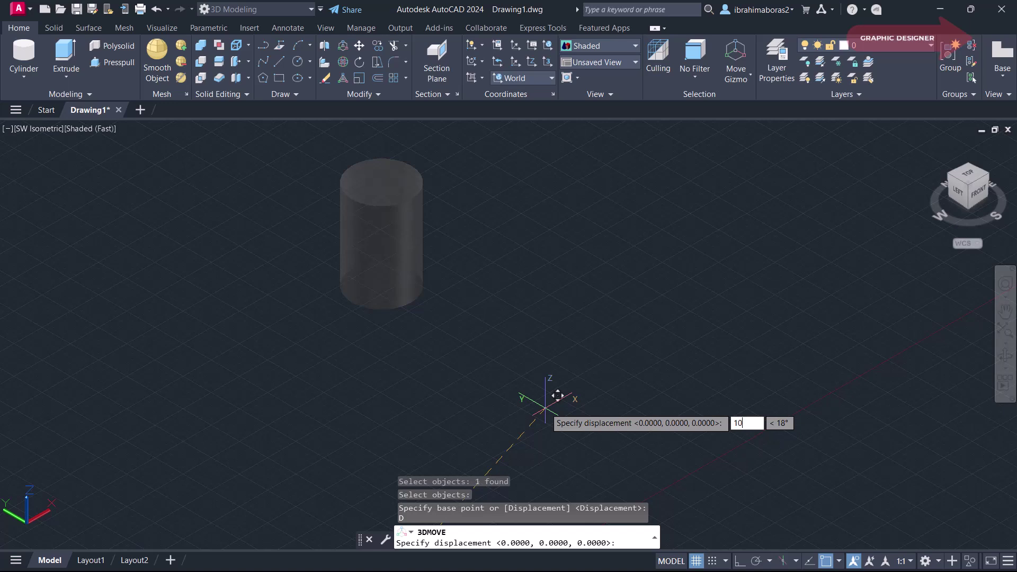
text(,)
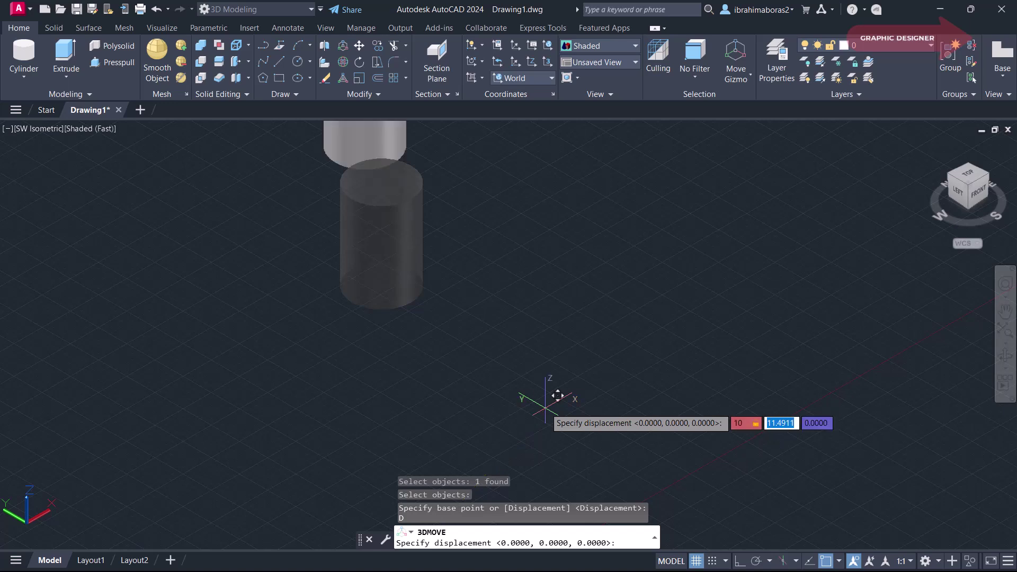
key(Tab)
text(10)
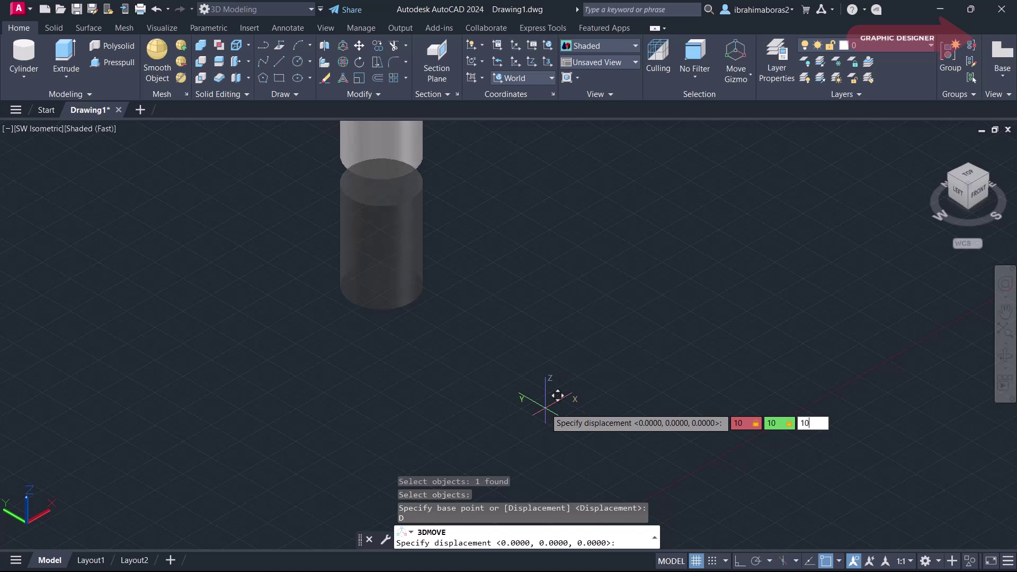
key(Return)
scroll(553, 352, down, 3)
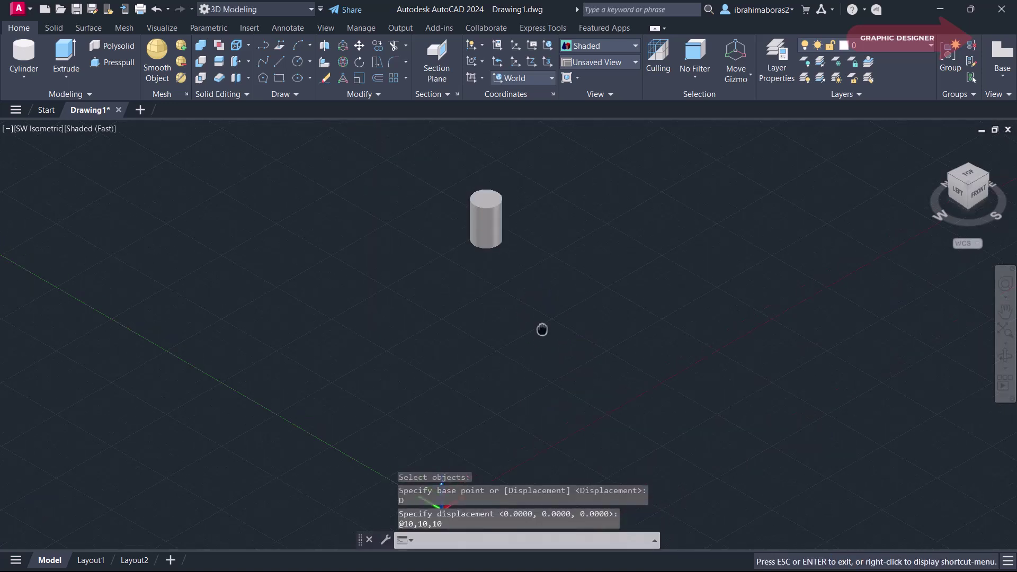
middle_drag(542, 329, 530, 363)
scroll(501, 366, up, 4)
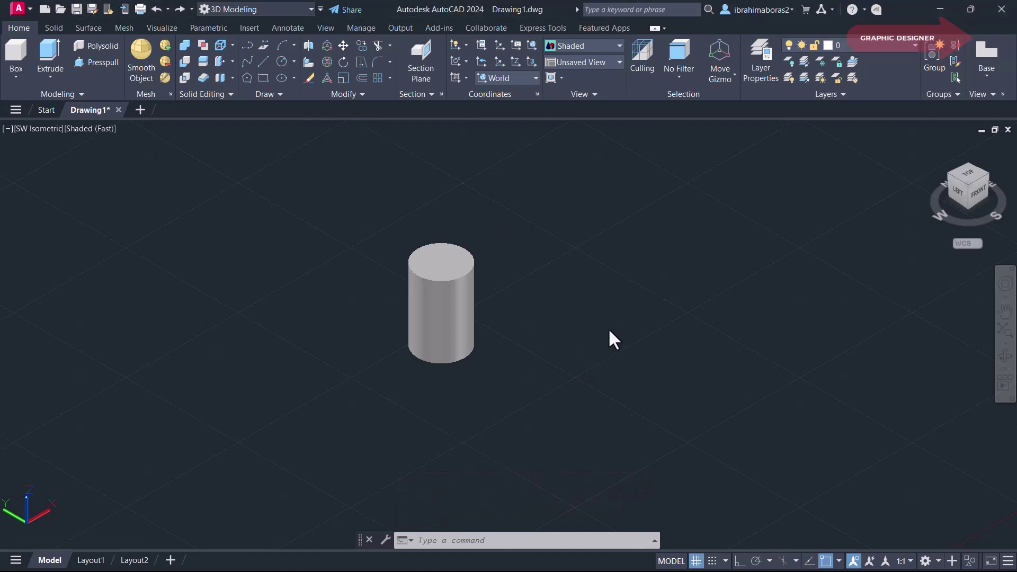
Draw a solid box beside the cylinder from two base corners and a height.
text(p)
key(Return)
drag(575, 347, 343, 373)
key(Escape)
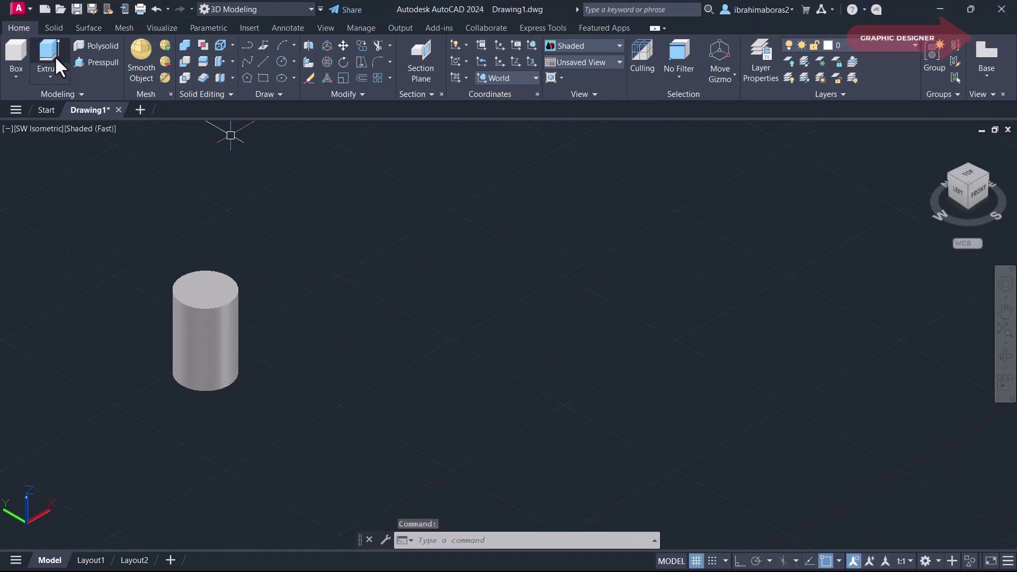
click(11, 51)
click(457, 308)
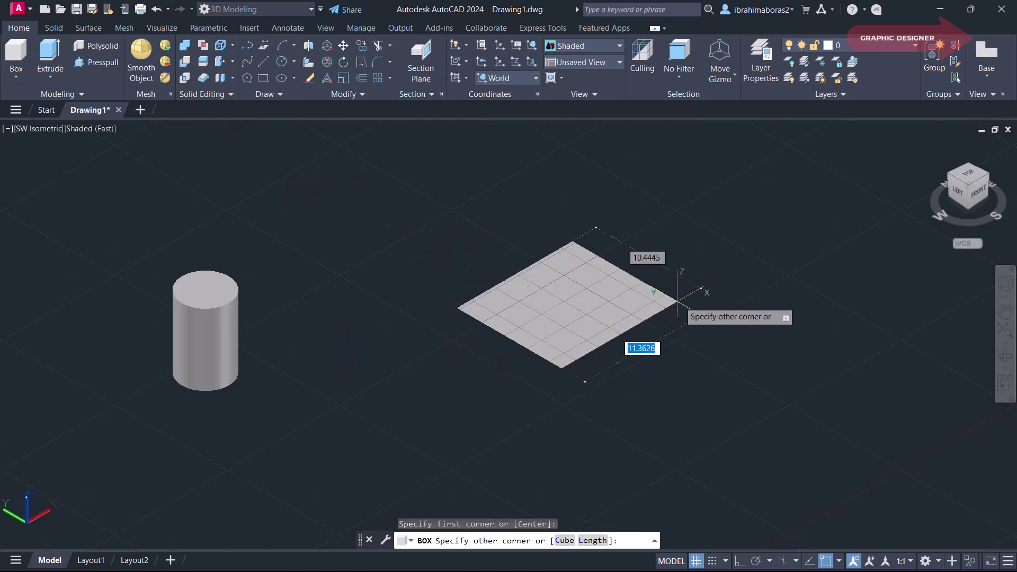
click(703, 301)
click(722, 195)
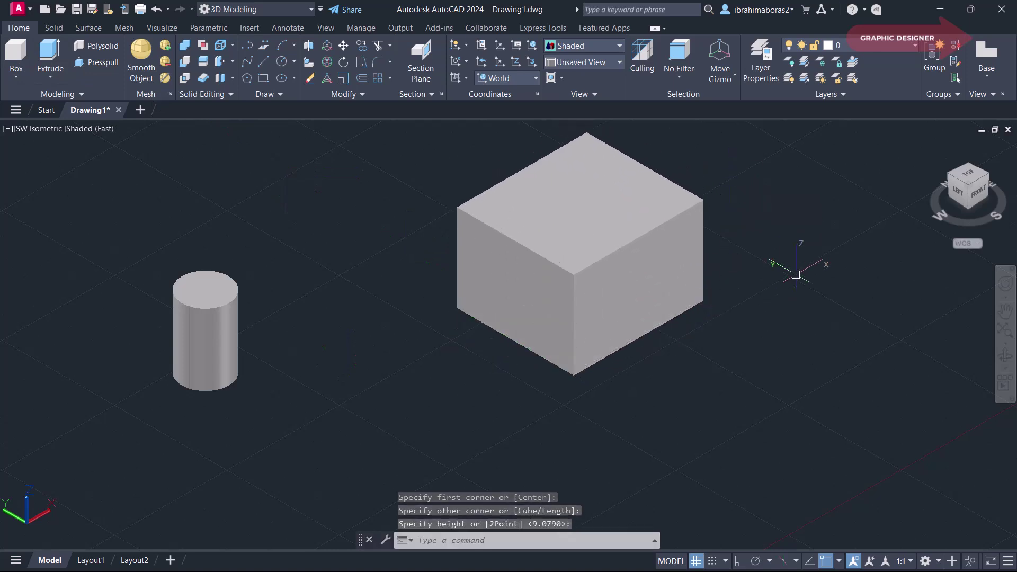
text(p)
key(Return)
mouse_move(792, 267)
mouse_down()
mouse_move(717, 305)
mouse_move(679, 290)
mouse_up()
key(Escape)
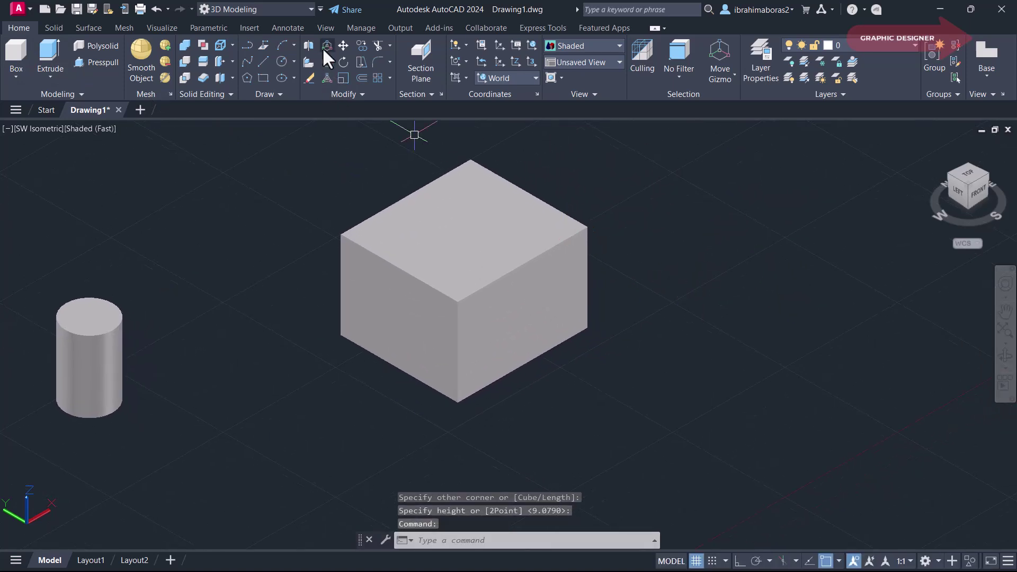
click(325, 46)
Copy the box 30 units along the X axis using 3D Move's Copy option.
click(545, 307)
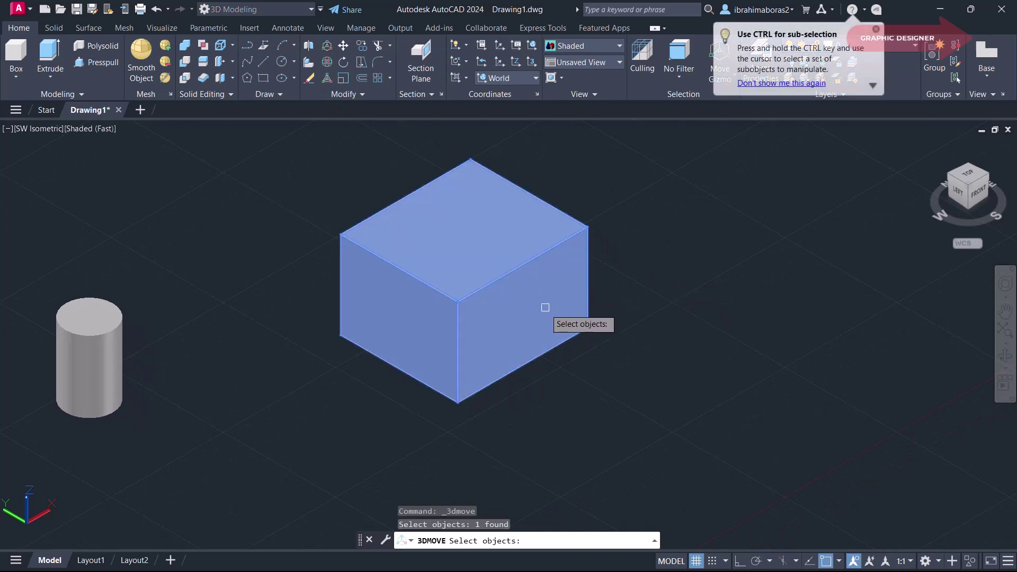
key(Return)
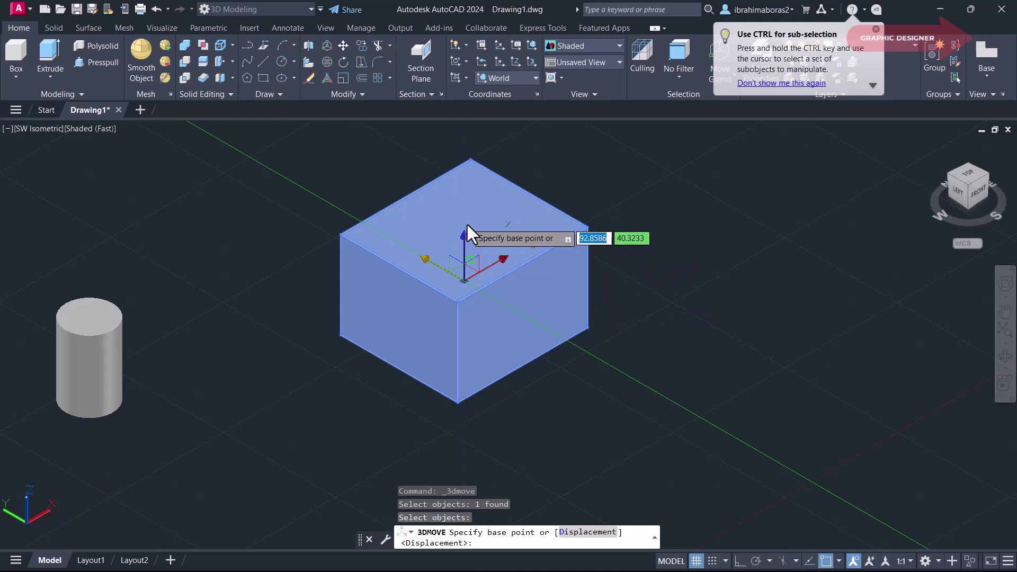
click(499, 262)
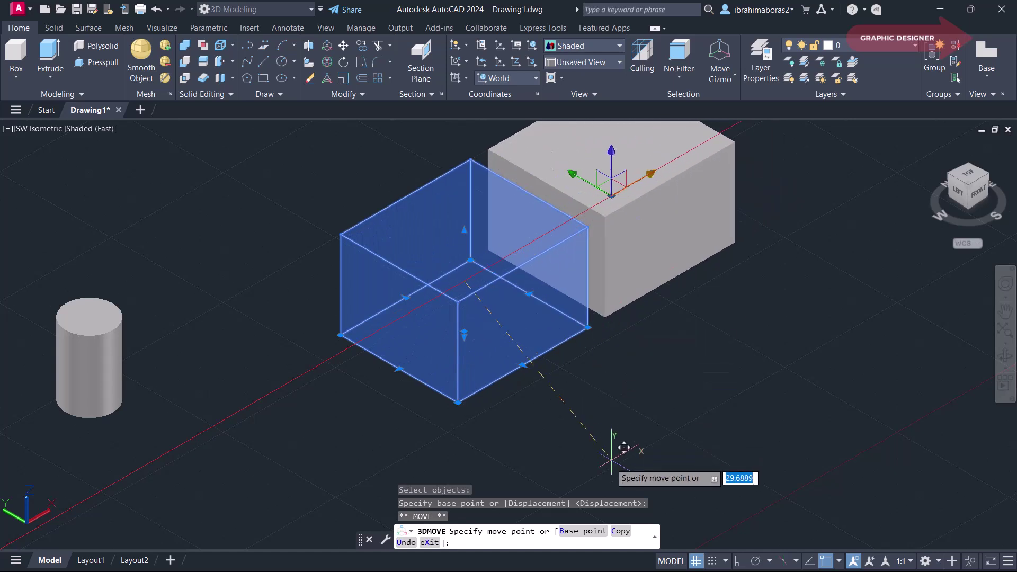
click(620, 531)
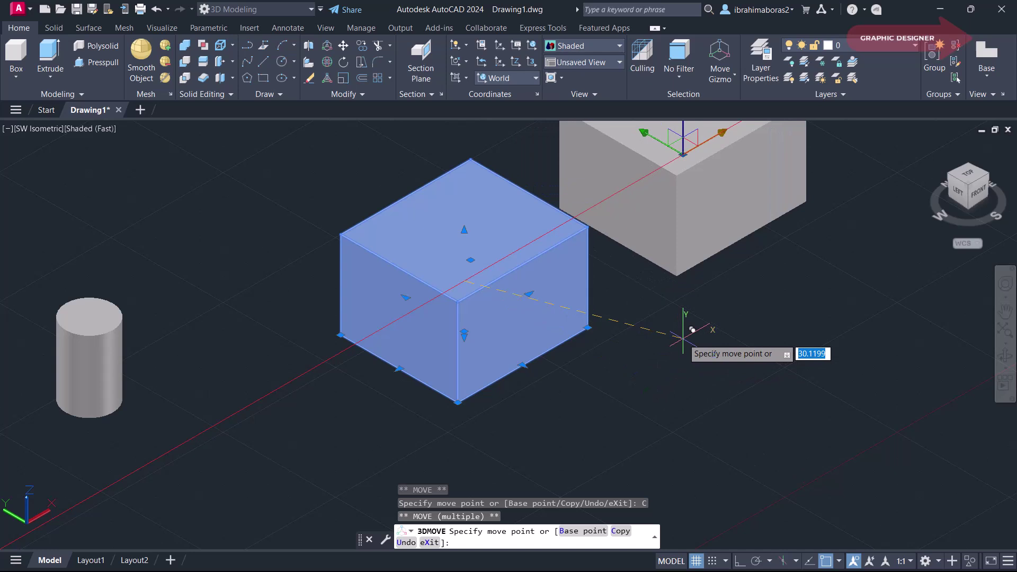
text(0)
key(Return)
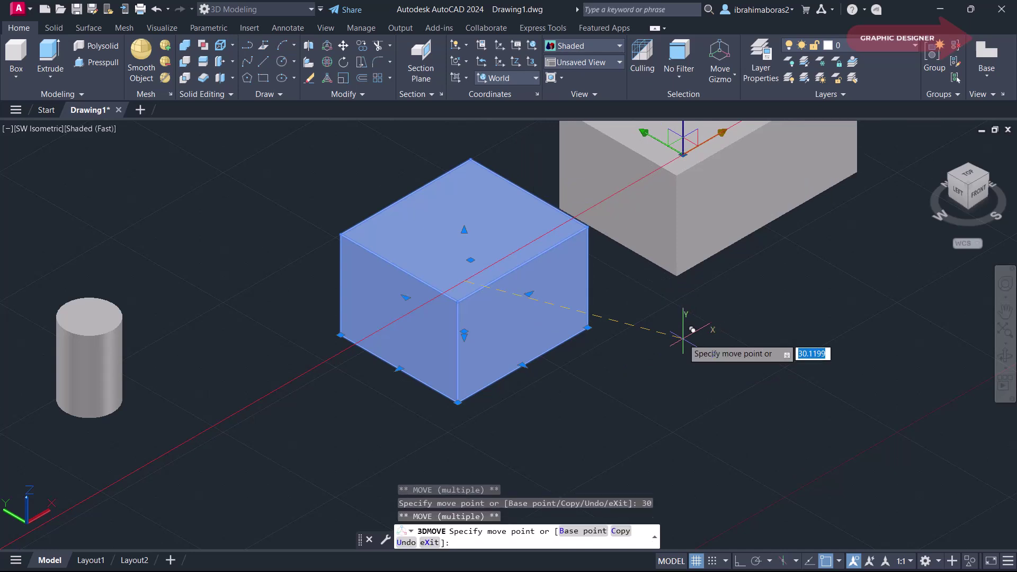
middle_drag(688, 352, 542, 491)
text(60)
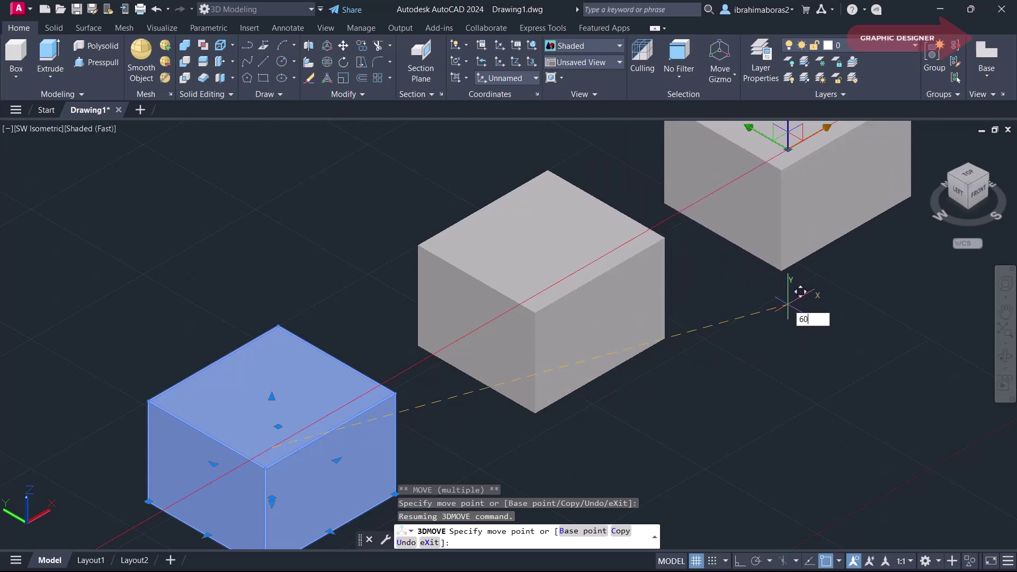
Place an extra copy at 60 units, undo it, and end the command.
key(Return)
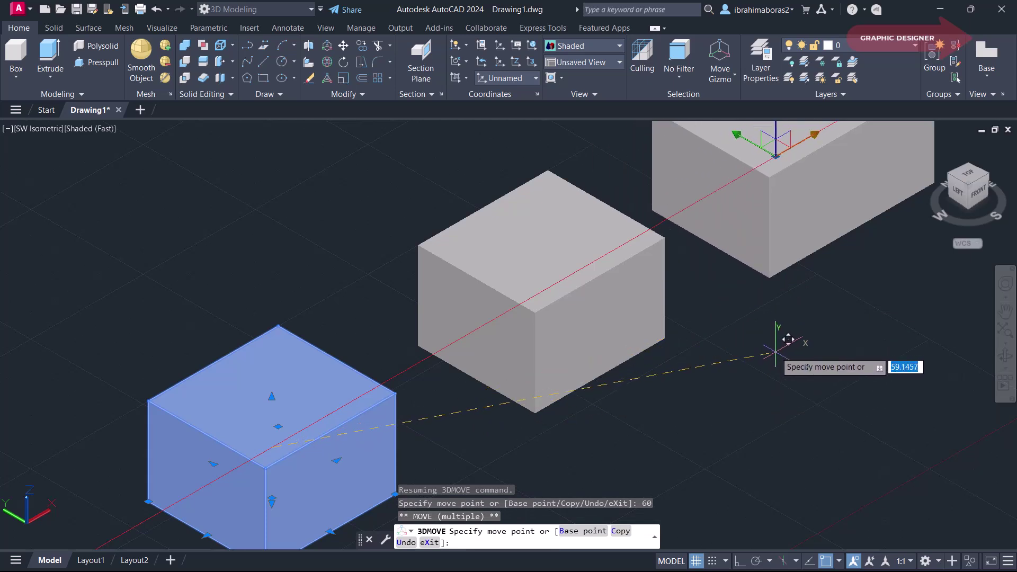
click(403, 545)
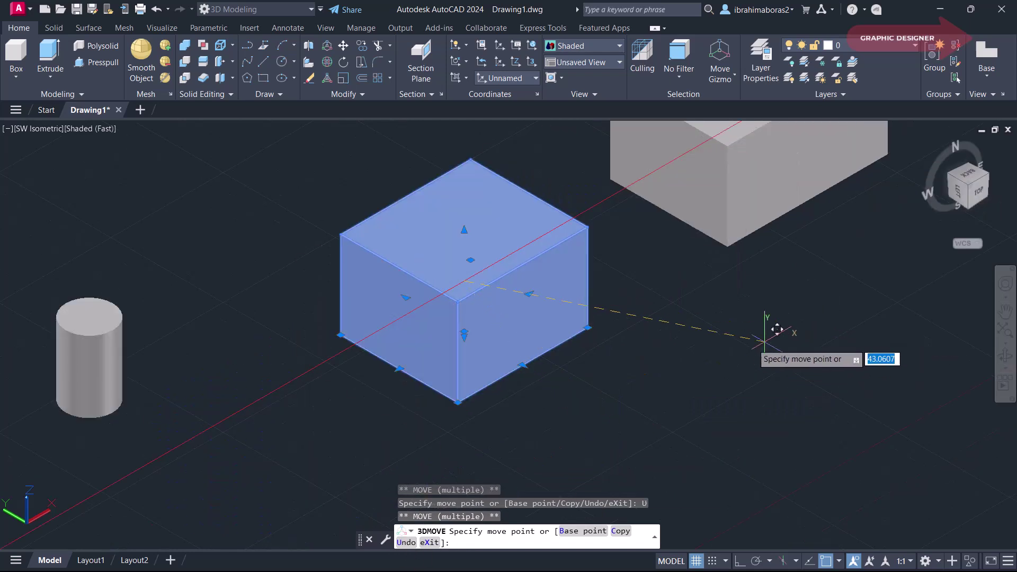
right_click(664, 369)
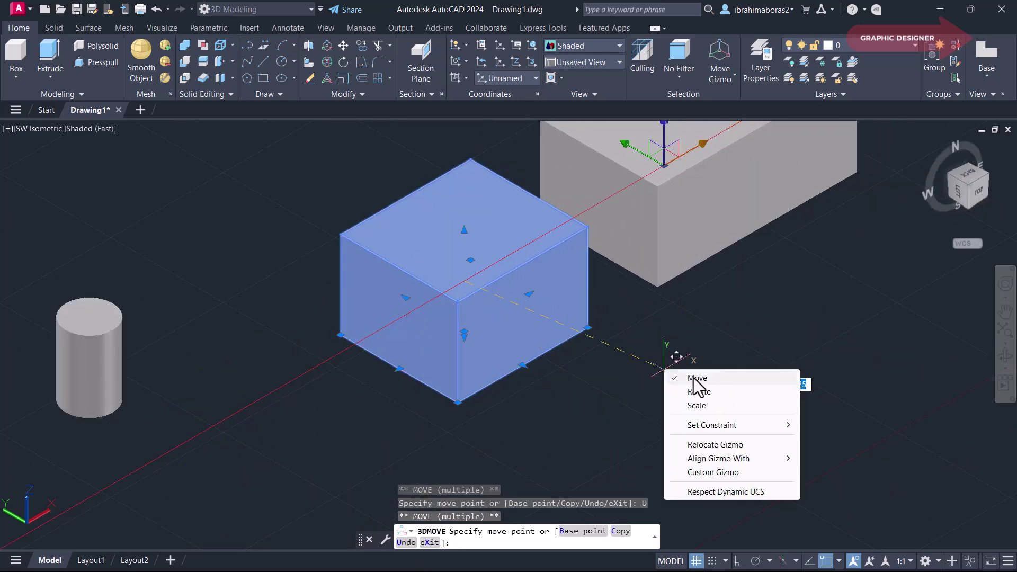
click(695, 378)
key(Escape)
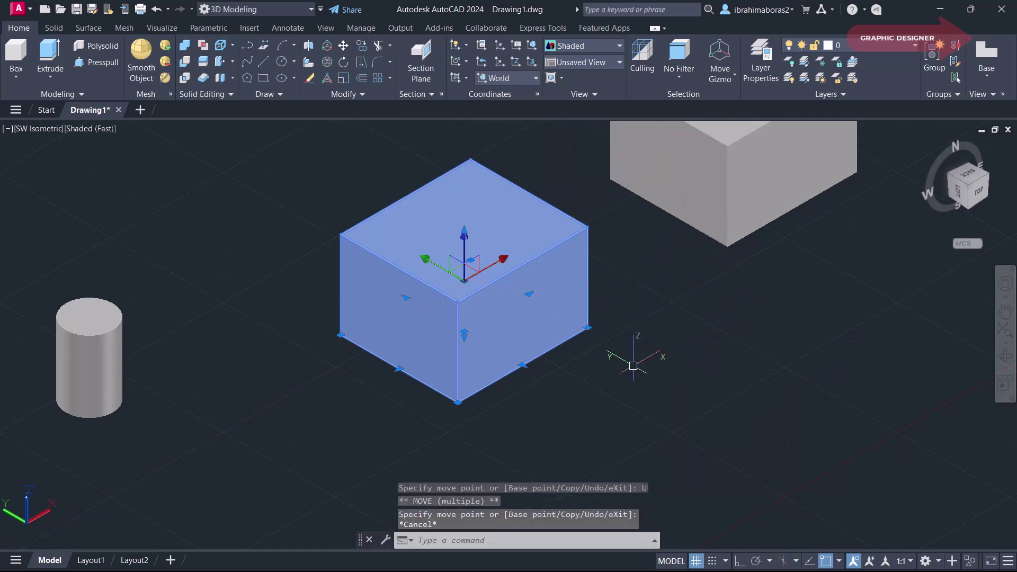
middle_drag(633, 365, 649, 410)
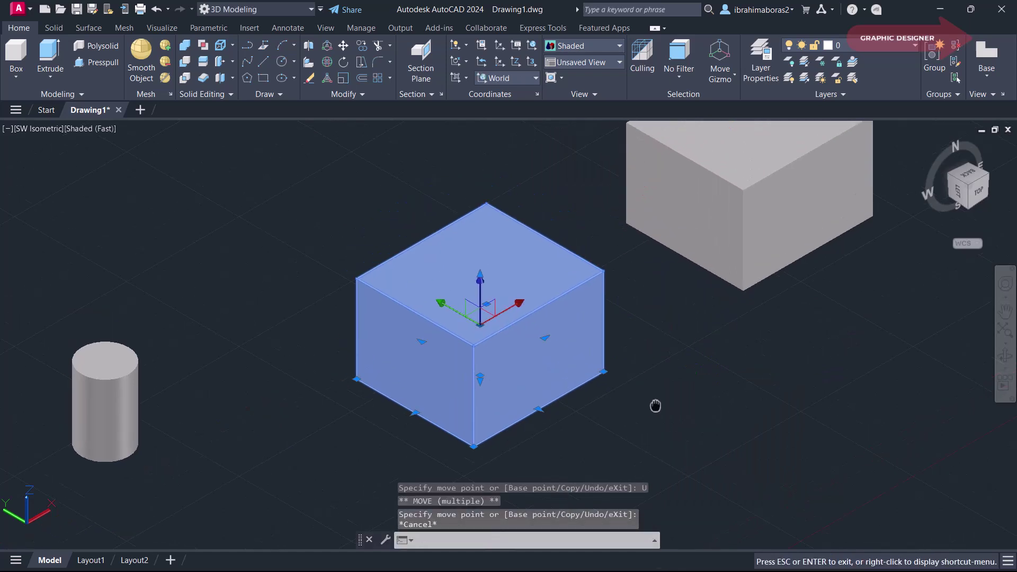
Copy the original box 25 units up the Z axis with 3D Move's Copy option.
click(331, 44)
click(557, 316)
key(Return)
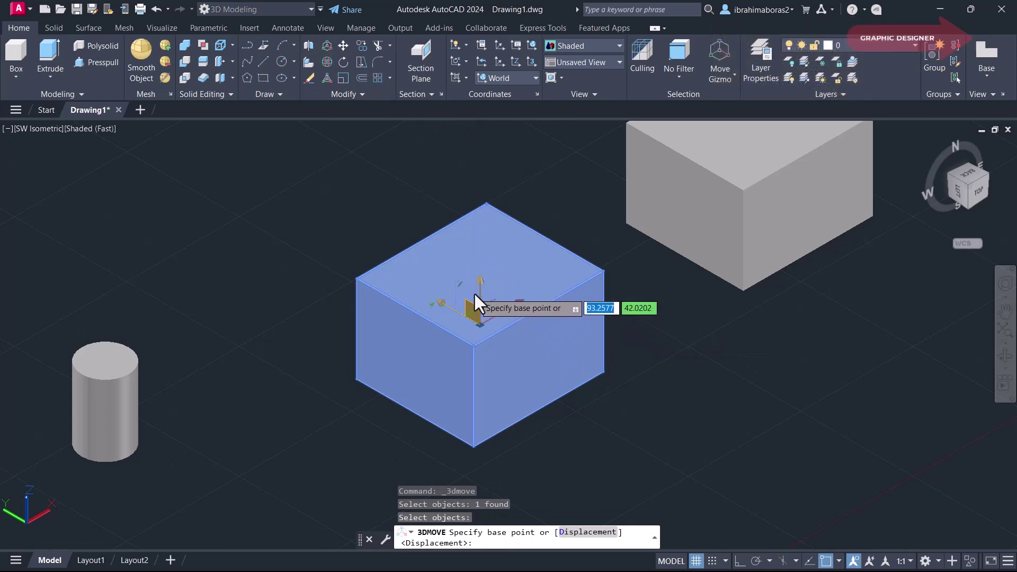
click(480, 320)
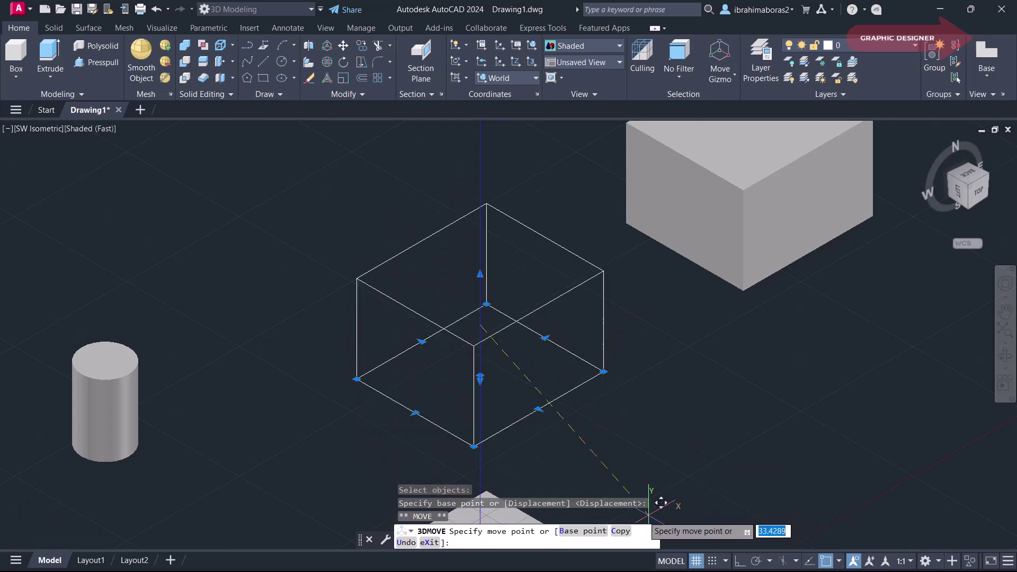
click(620, 531)
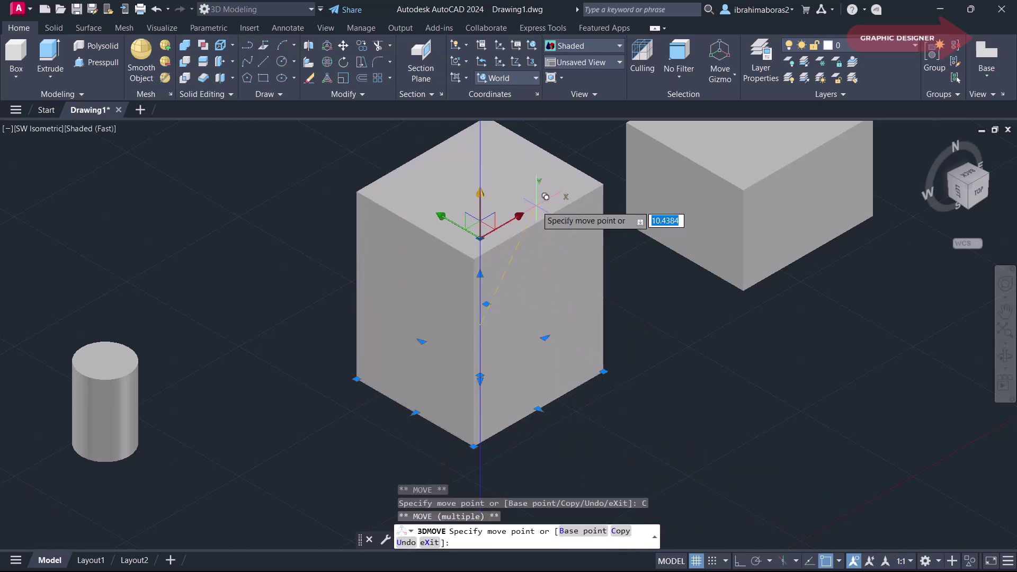
middle_drag(548, 116, 548, 212)
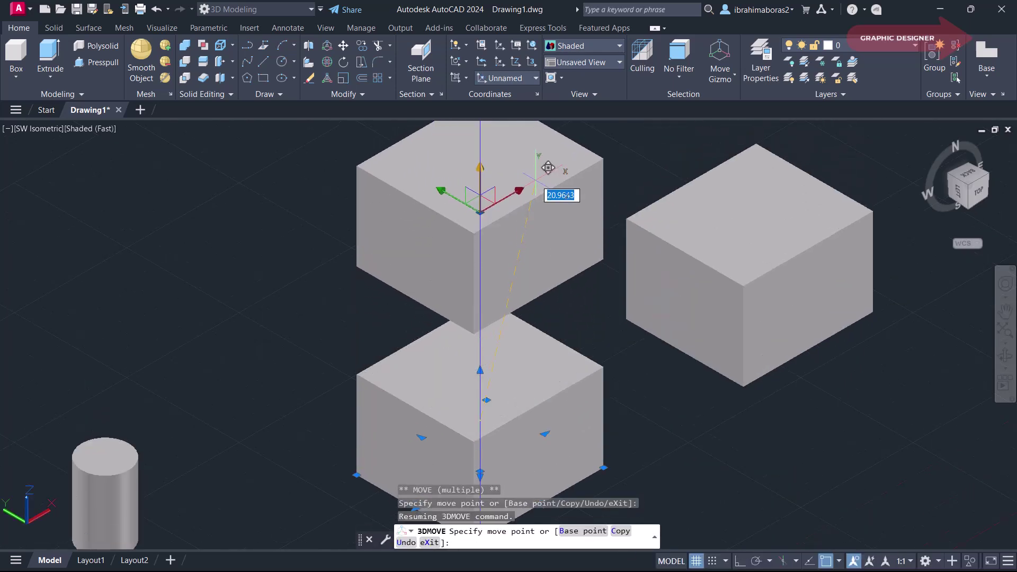
text(25)
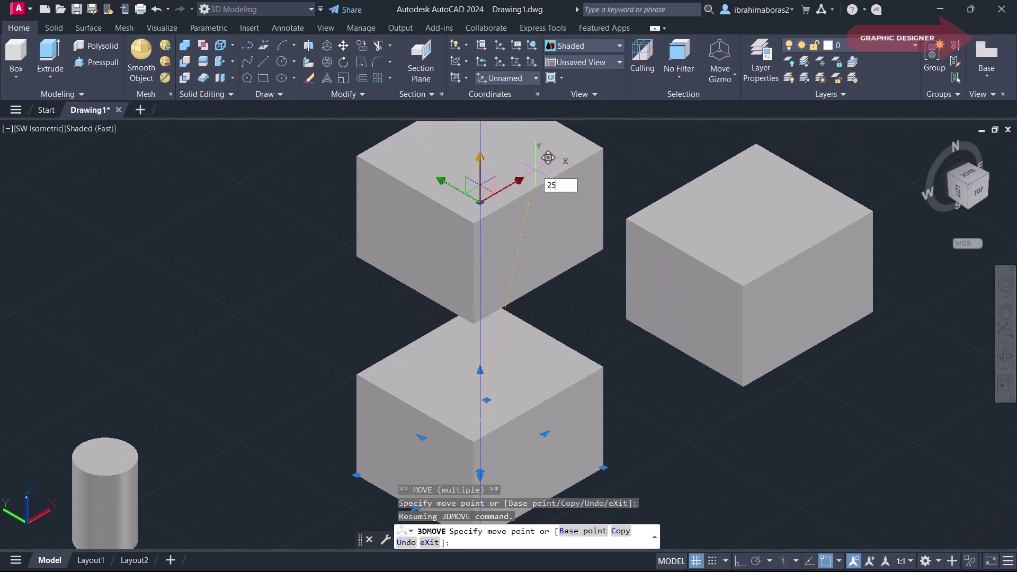
key(Return)
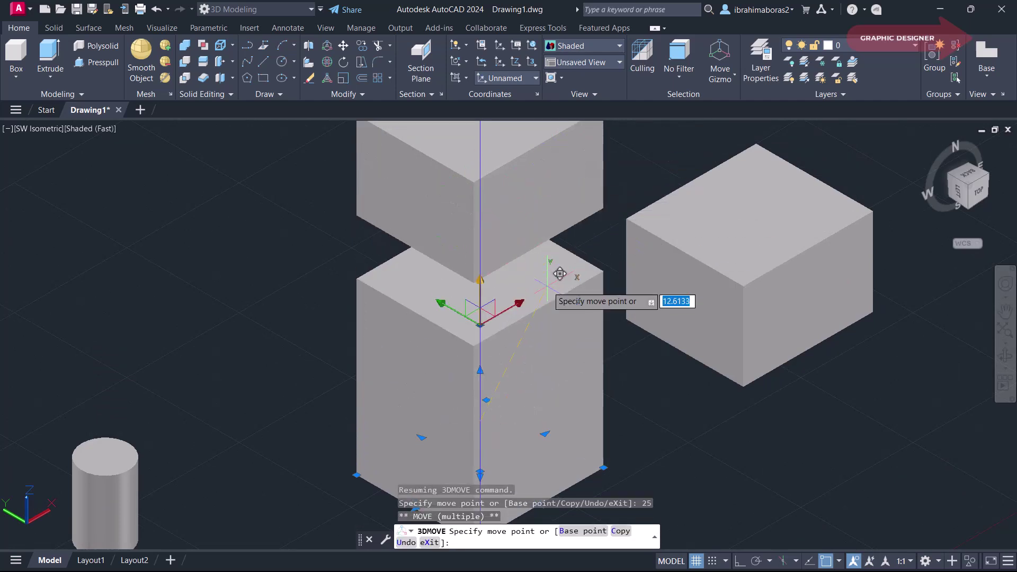
right_click(557, 210)
key(Escape)
scroll(630, 339, down, 3)
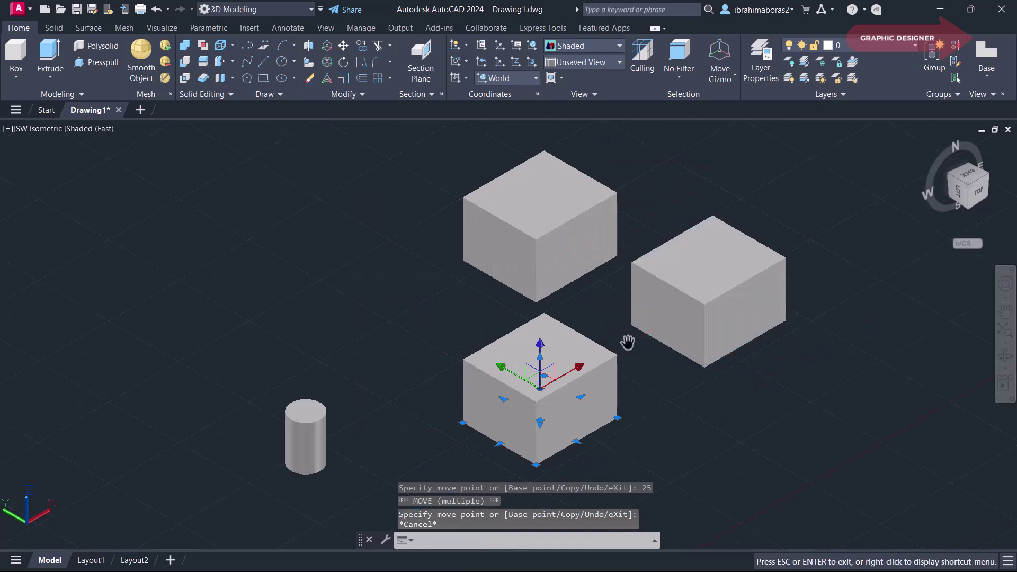
middle_drag(623, 341, 499, 324)
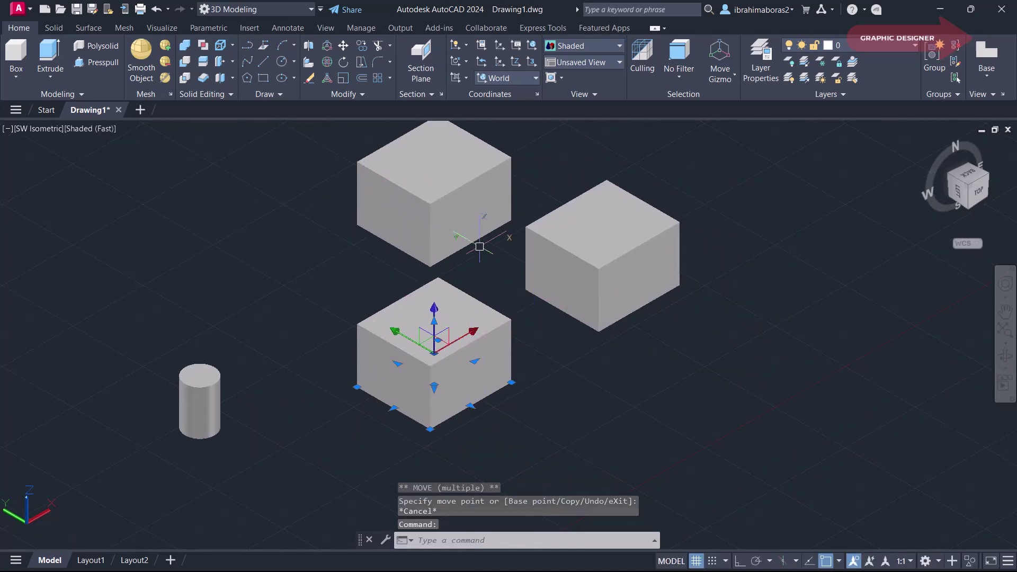